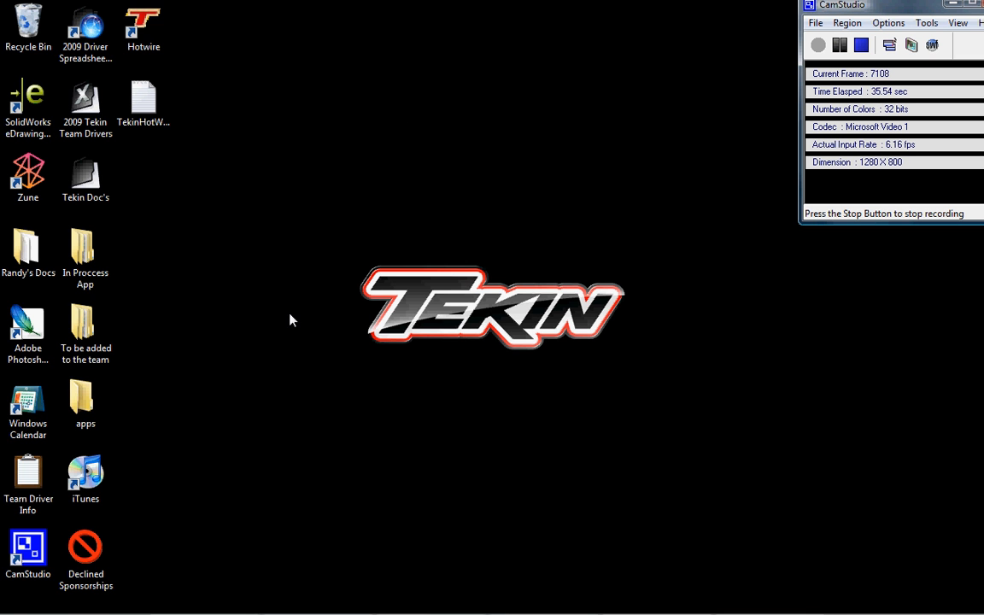
Reach the Computer drive listing via the Start menu and reveal its classic Tools menu.
{"action": "left_click", "coordinate": [23, 604]}
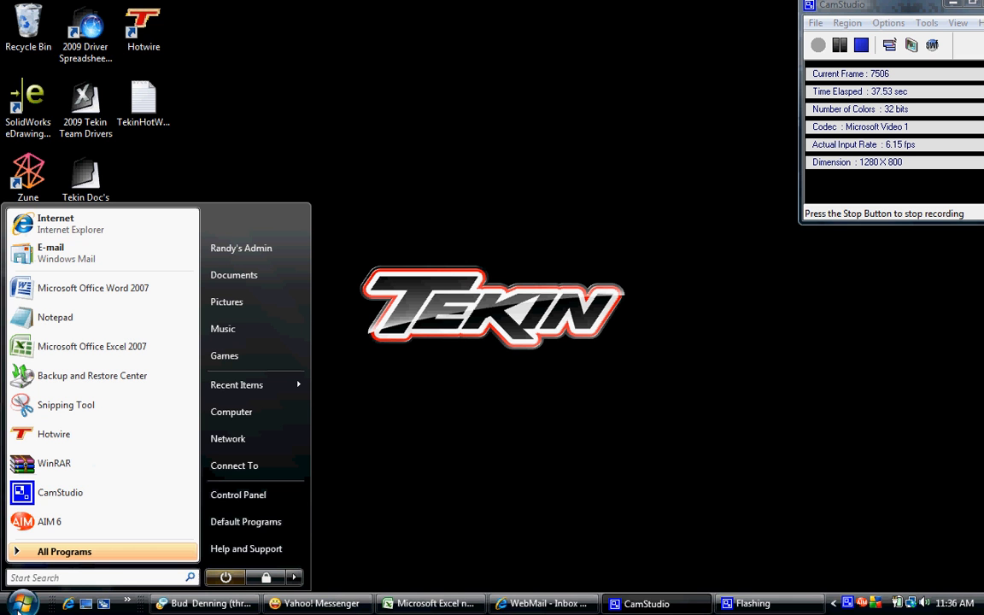
{"action": "left_click", "coordinate": [266, 415]}
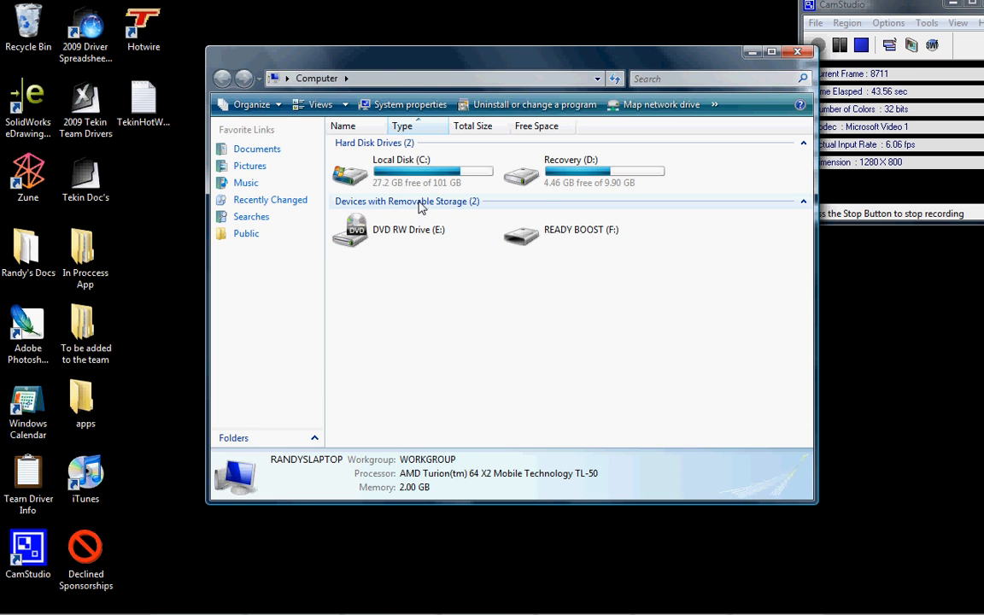
{"action": "key", "text": "alt"}
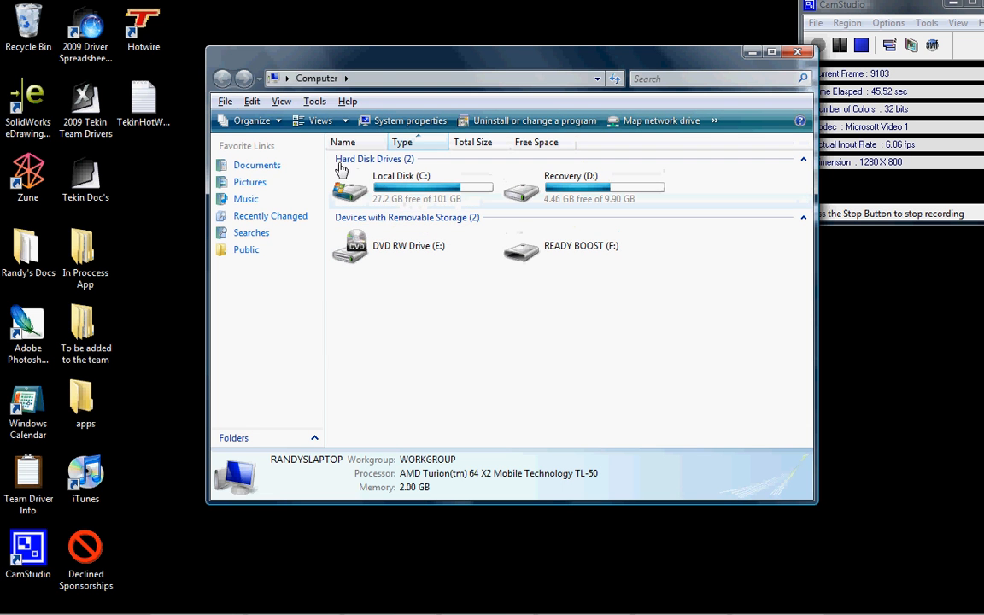
{"action": "left_click", "coordinate": [314, 101]}
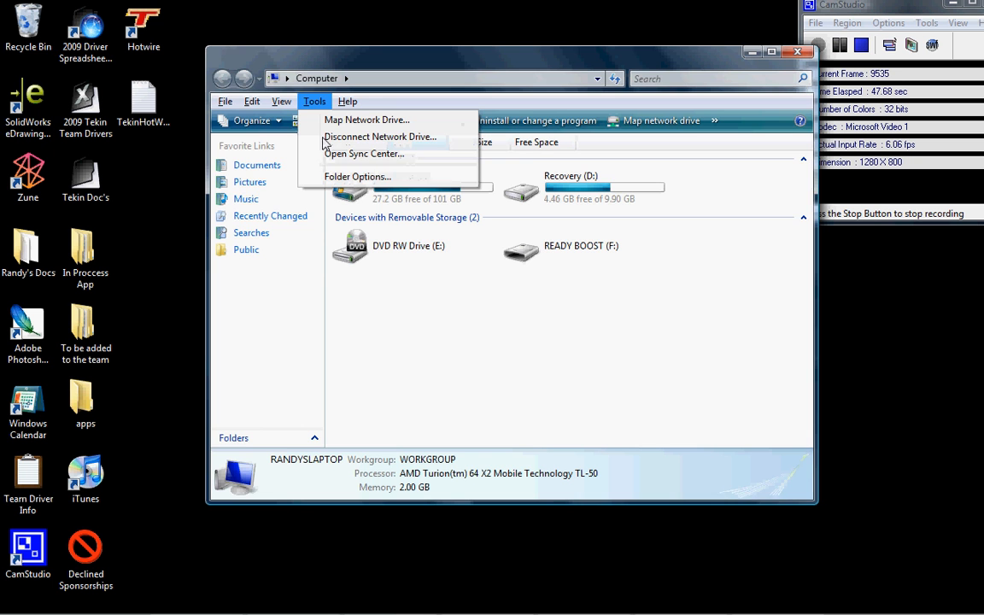
In Folder Options View settings, show hidden files and stop hiding known extensions, then apply and close.
{"action": "left_click", "coordinate": [353, 176]}
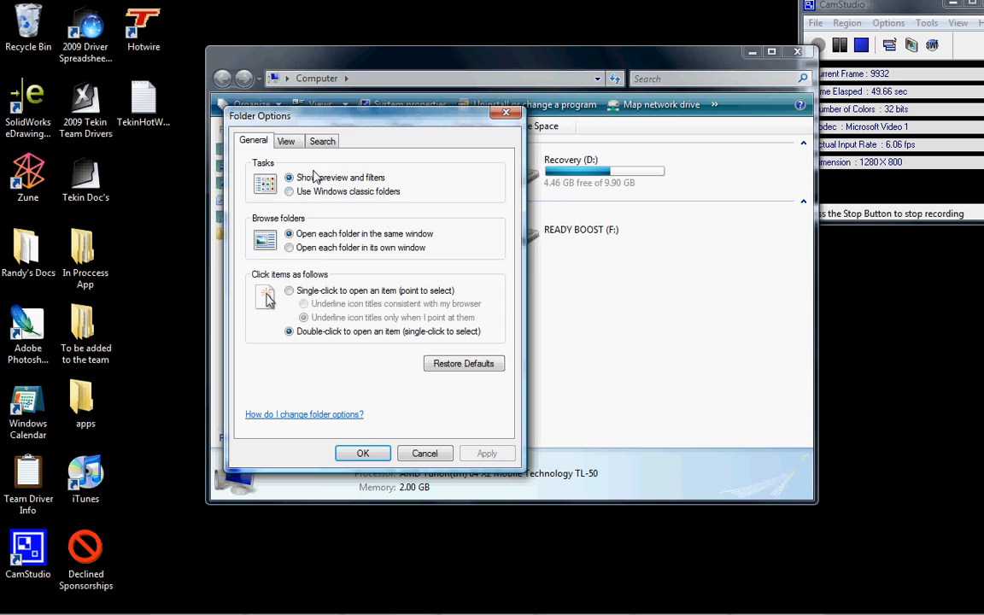
{"action": "left_click", "coordinate": [286, 141]}
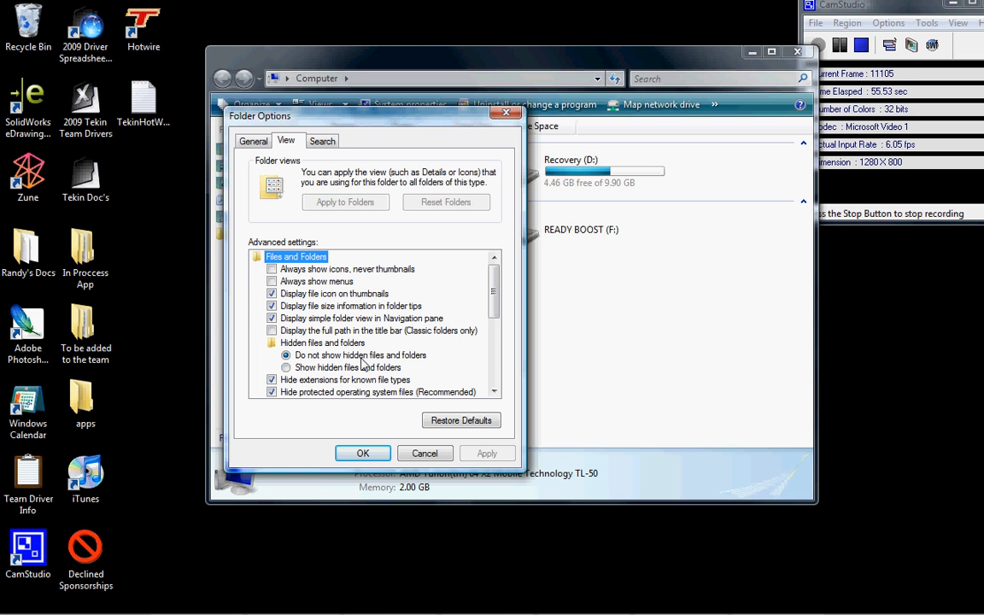
{"action": "left_click", "coordinate": [293, 368]}
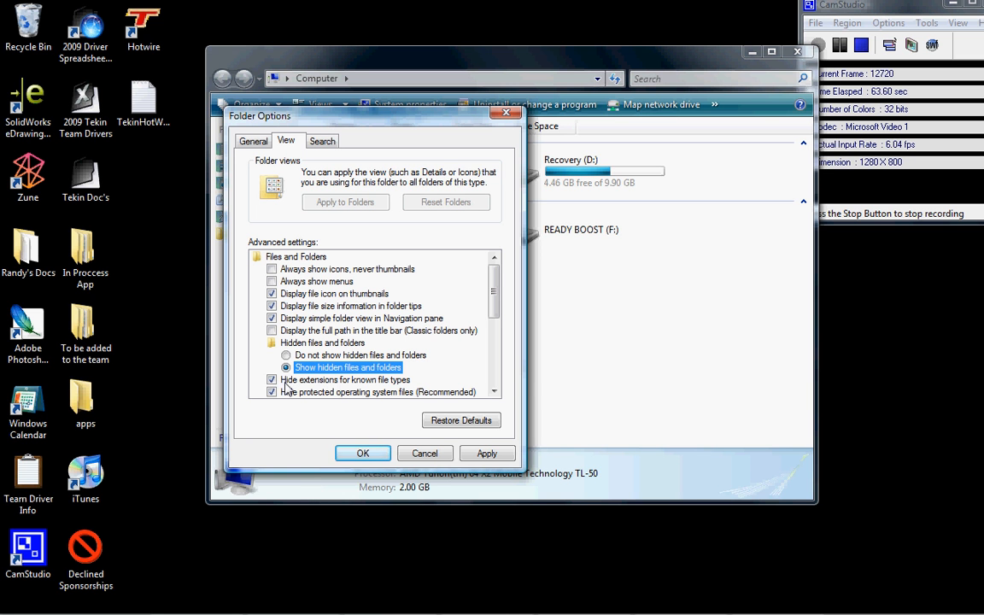
{"action": "left_click", "coordinate": [272, 379]}
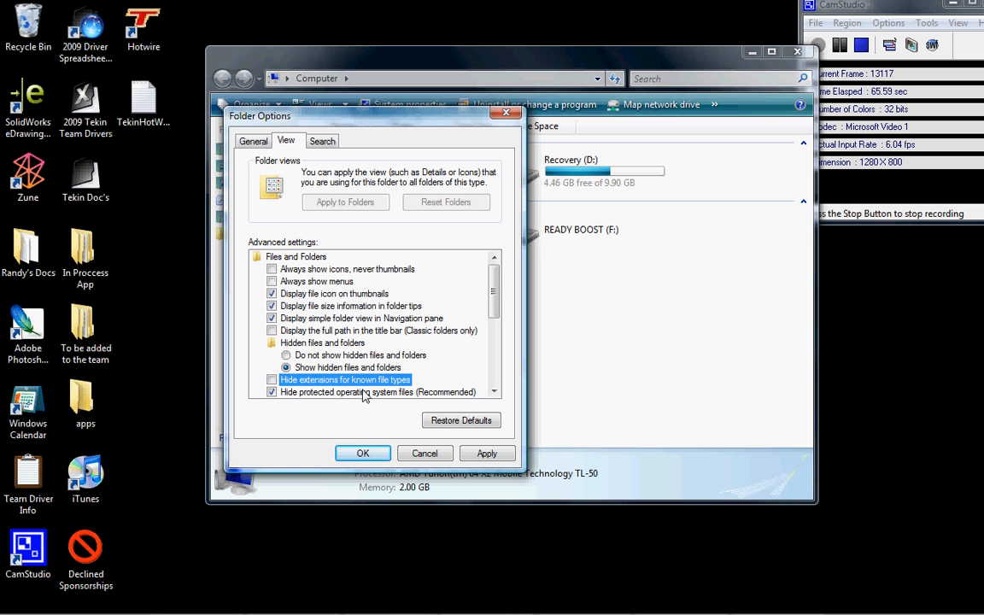
{"action": "left_click", "coordinate": [485, 453]}
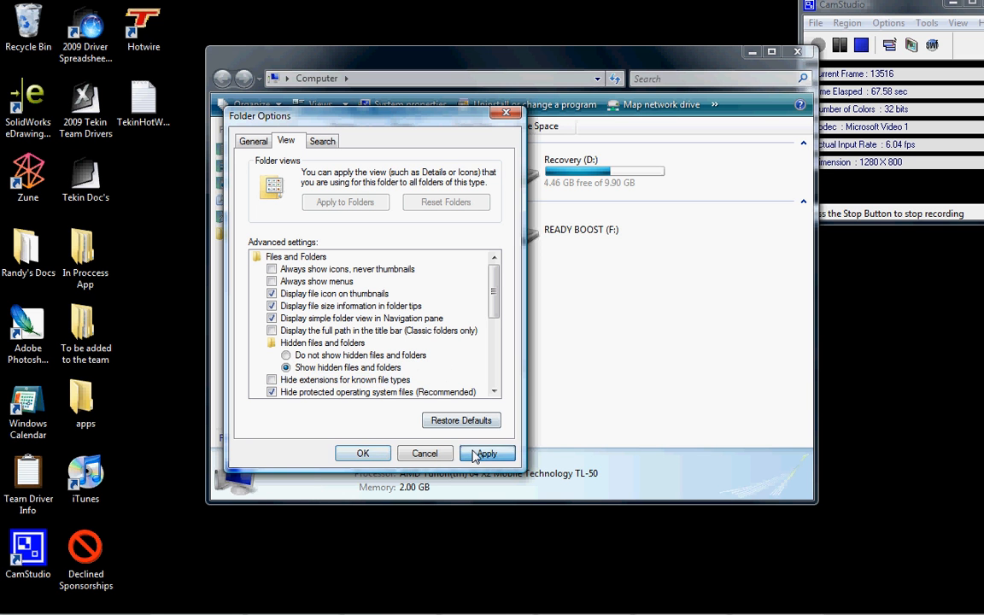
{"action": "left_click", "coordinate": [366, 451]}
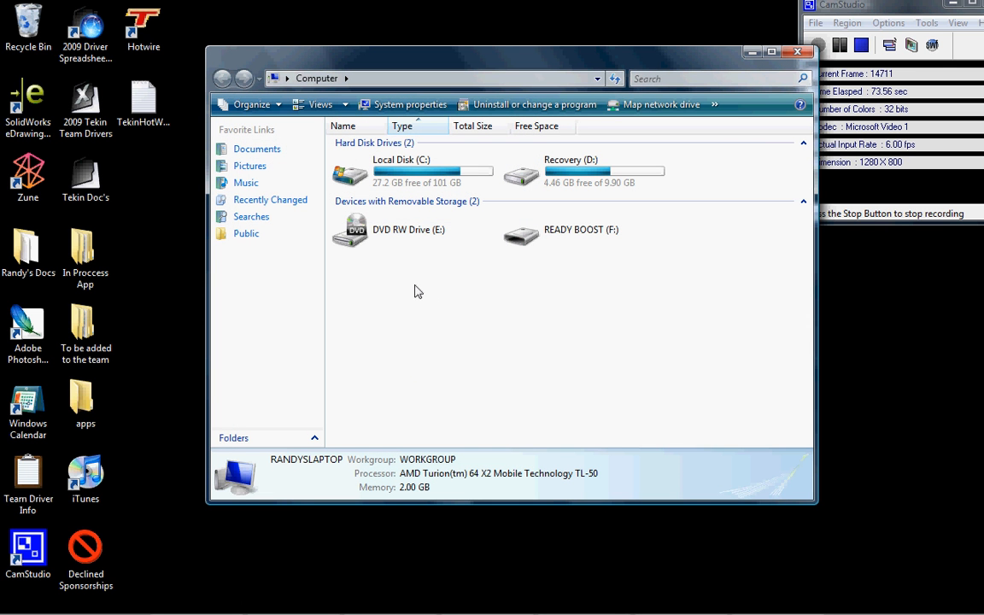
Rename the desktop TekinHotWire file from .txt to .zip and confirm the extension-change warning.
{"action": "left_click", "coordinate": [147, 104]}
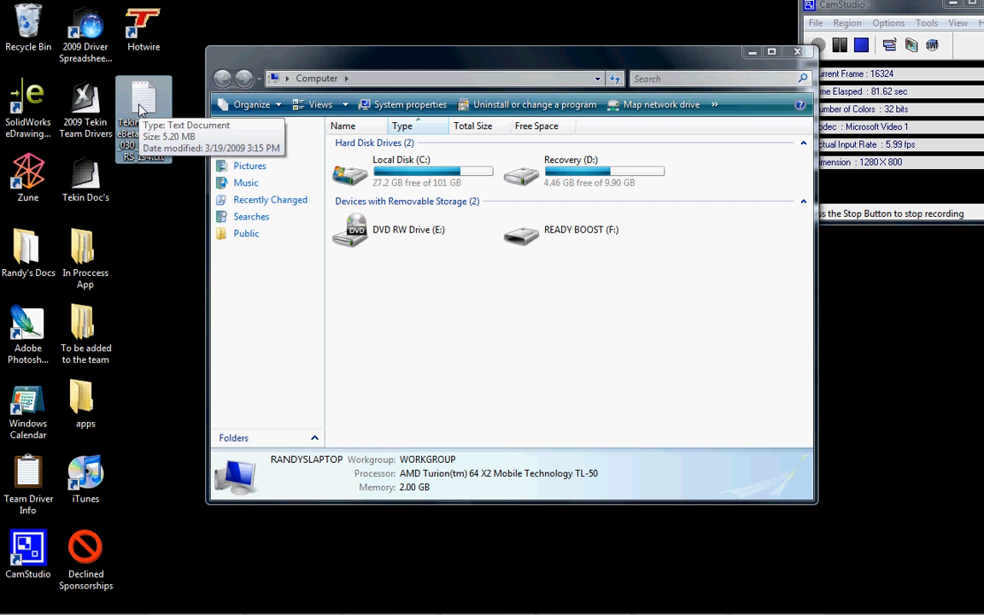
{"action": "right_click", "coordinate": [141, 109]}
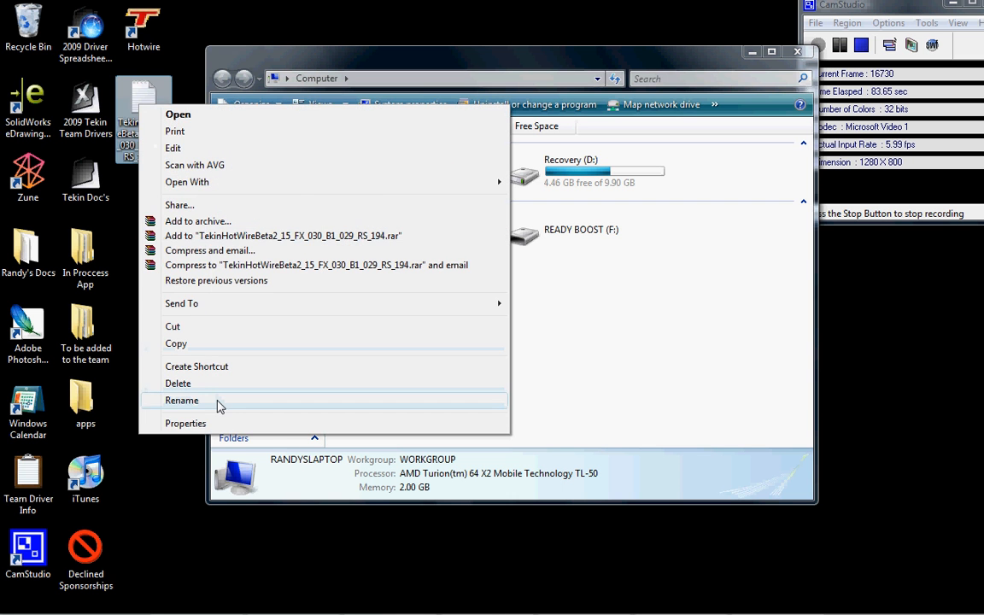
{"action": "left_click", "coordinate": [181, 399]}
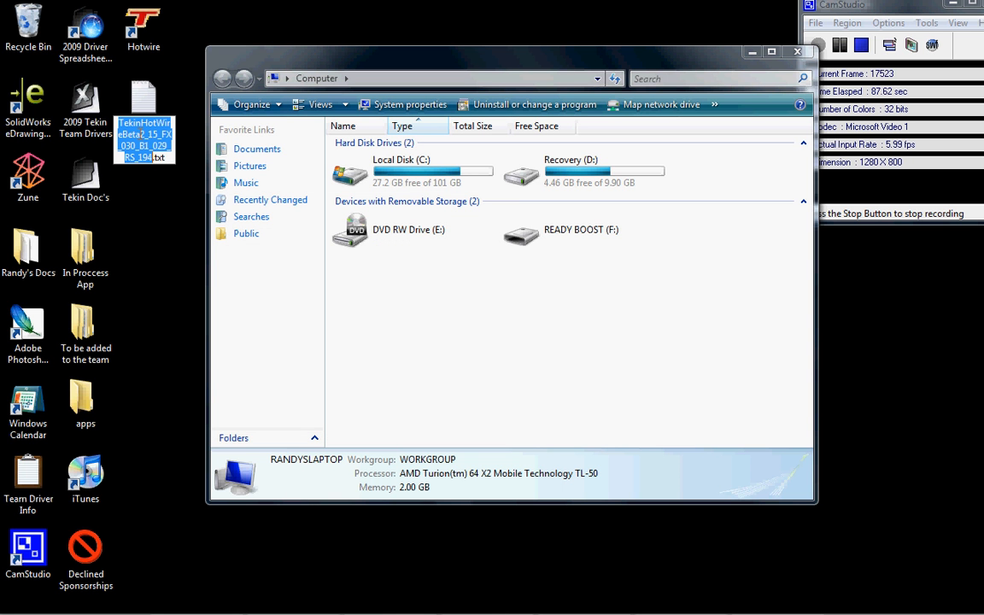
{"action": "left_click", "coordinate": [168, 158]}
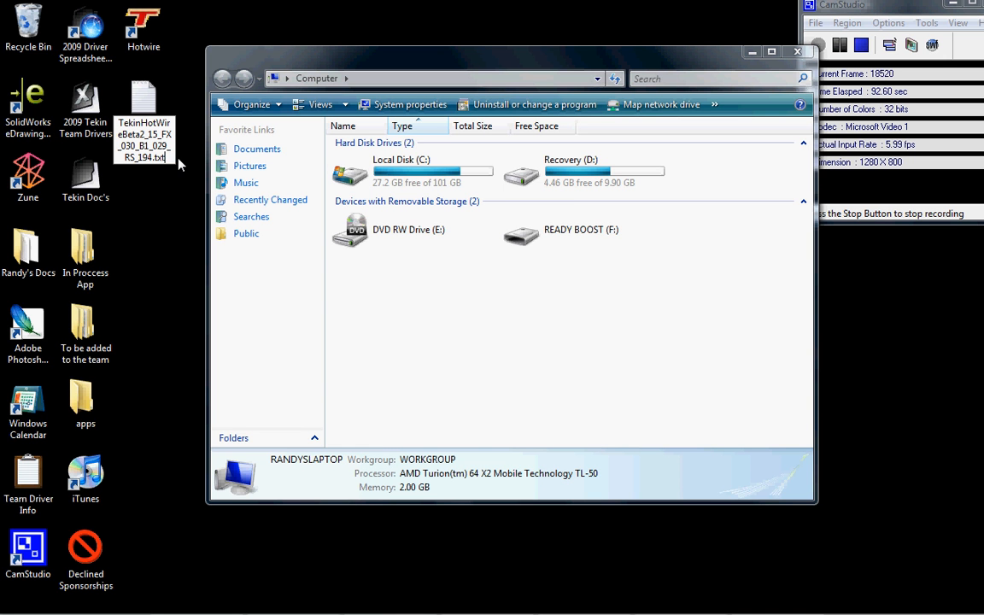
{"action": "key", "text": "BackSpace"}
{"action": "key", "text": "BackSpace"}
{"action": "key", "text": "BackSpace"}
{"action": "type", "text": "z"}
{"action": "type", "text": "ip"}
{"action": "key", "text": "Return"}
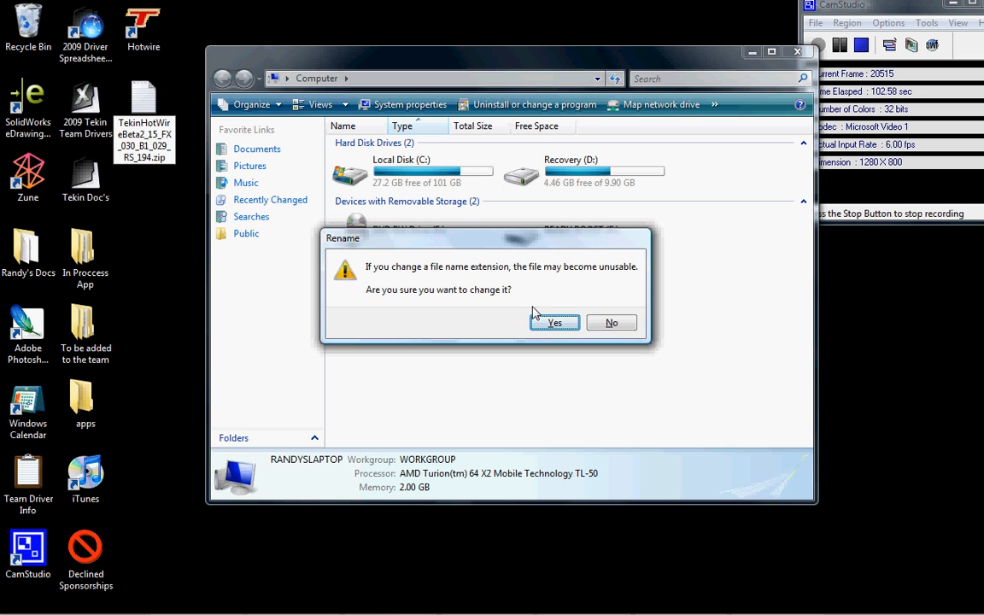
{"action": "key", "text": "Return"}
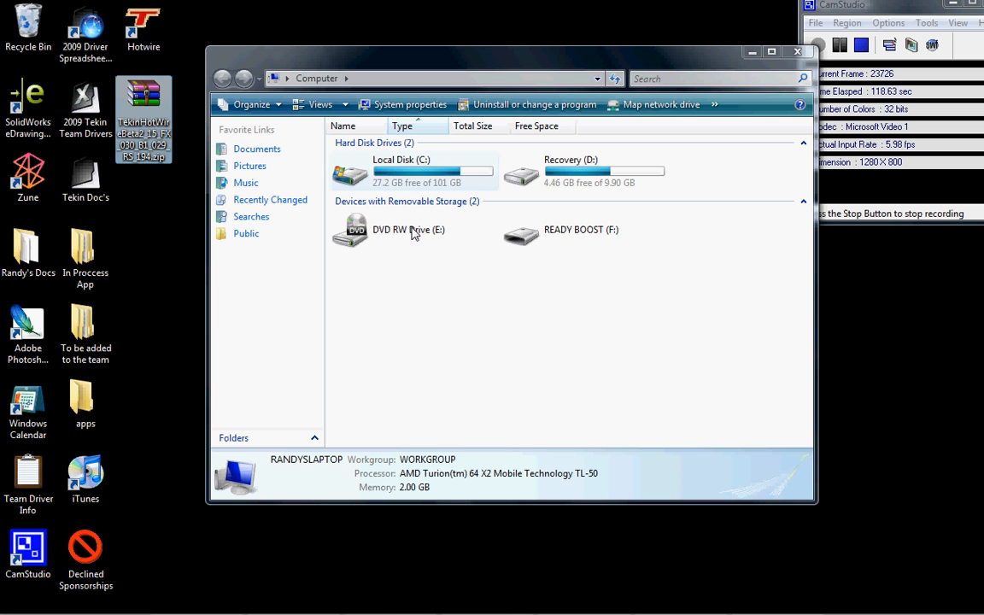
Browse from Local Disk (C:) through Users and the user's folder into AppData.
{"action": "left_click", "coordinate": [431, 300]}
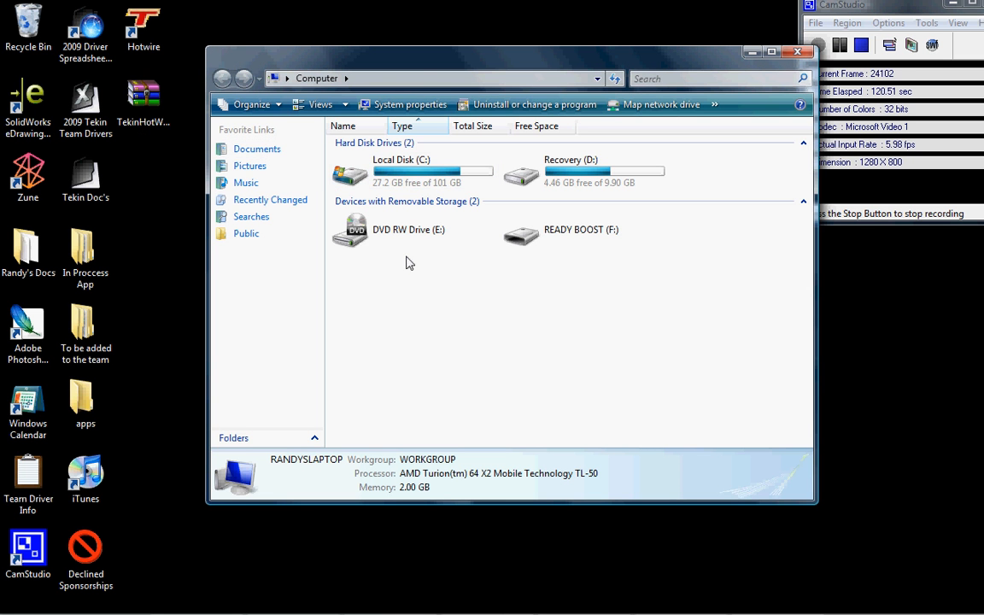
{"action": "double_click", "coordinate": [420, 162]}
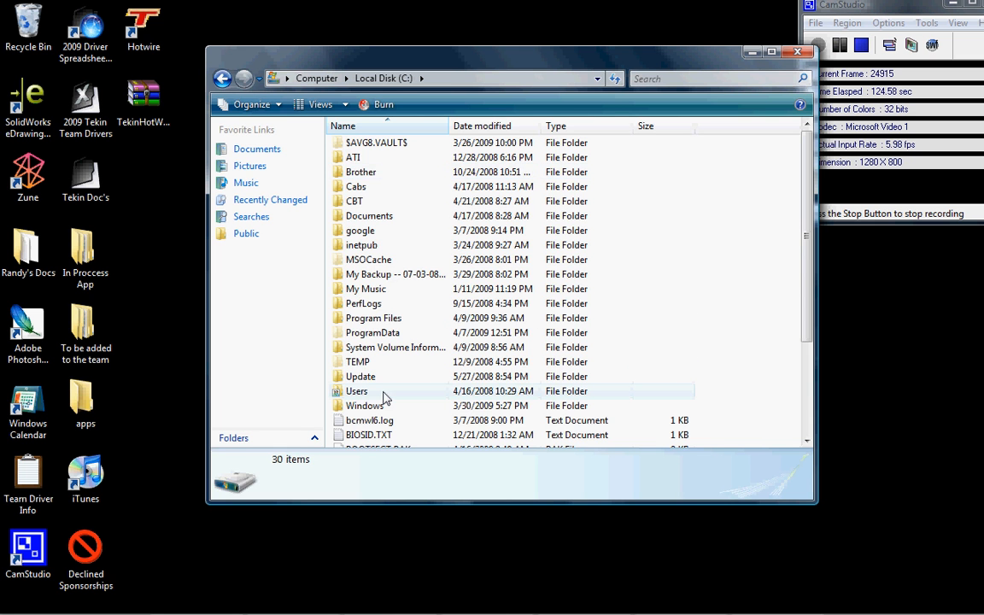
{"action": "double_click", "coordinate": [356, 391]}
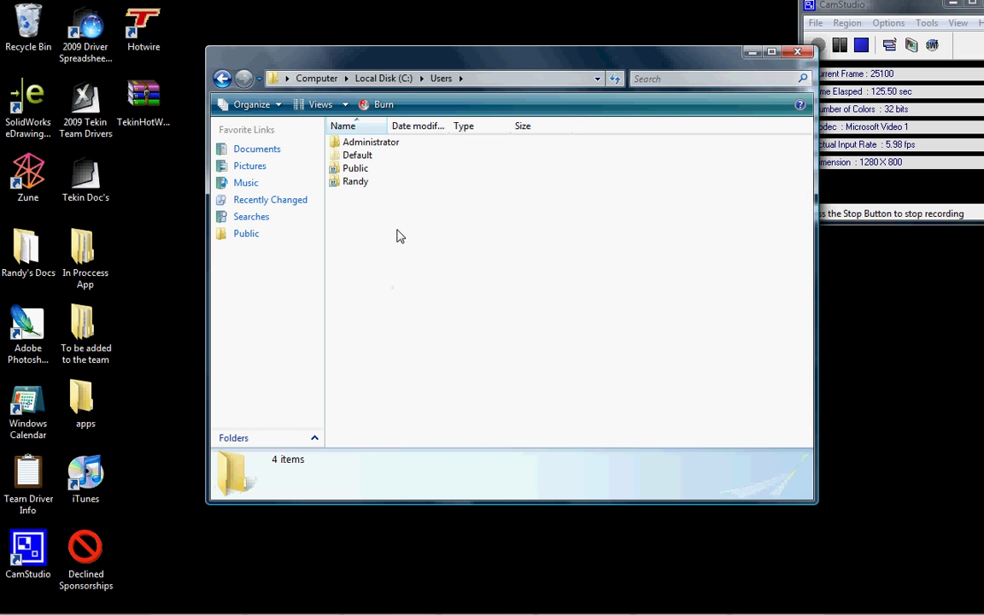
{"action": "double_click", "coordinate": [387, 184]}
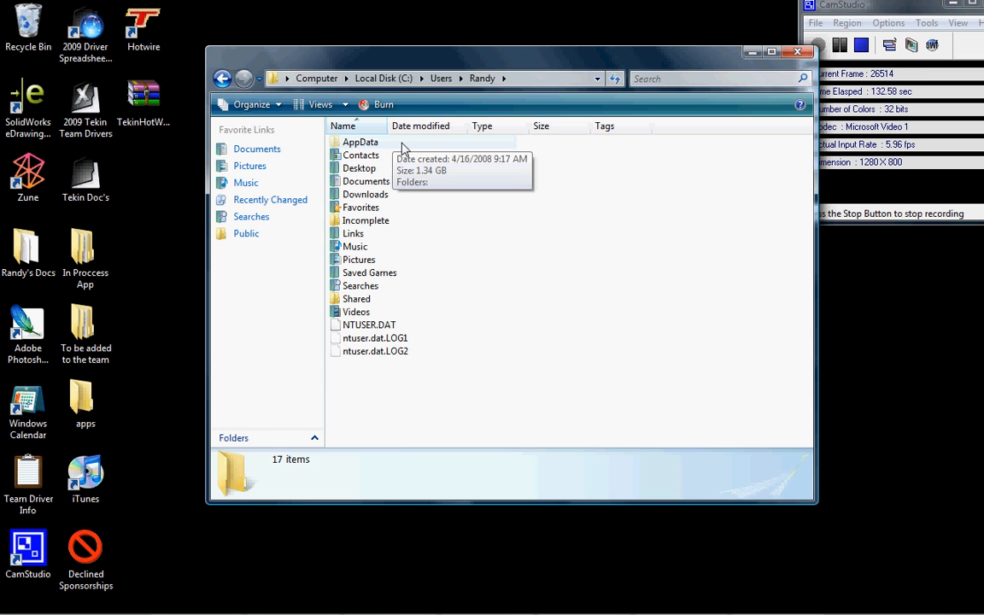
{"action": "double_click", "coordinate": [395, 143]}
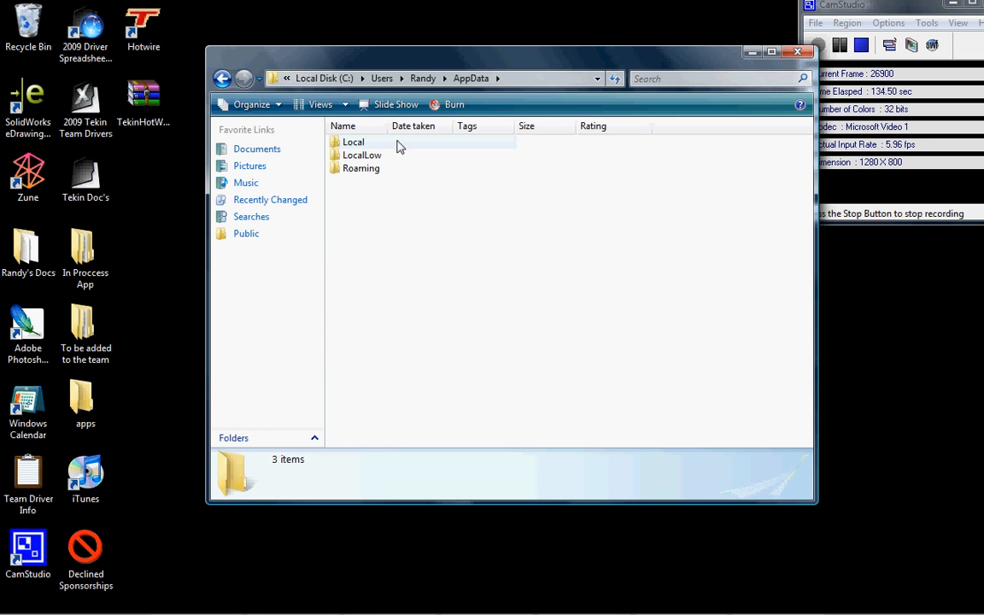
Continue through Local, VirtualStore and Program Files into the Tekin HotWire folder.
{"action": "double_click", "coordinate": [397, 145]}
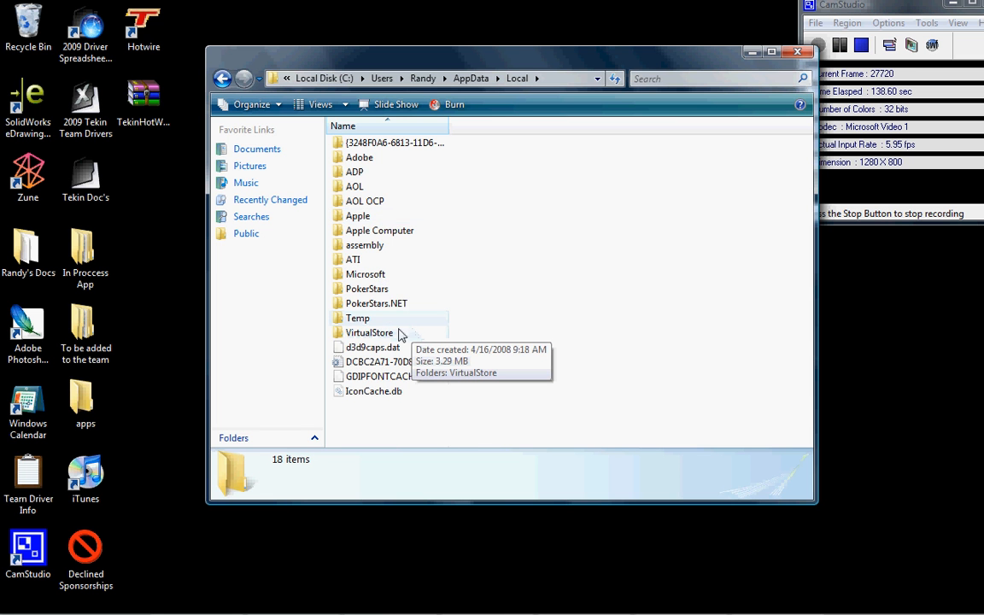
{"action": "double_click", "coordinate": [369, 332]}
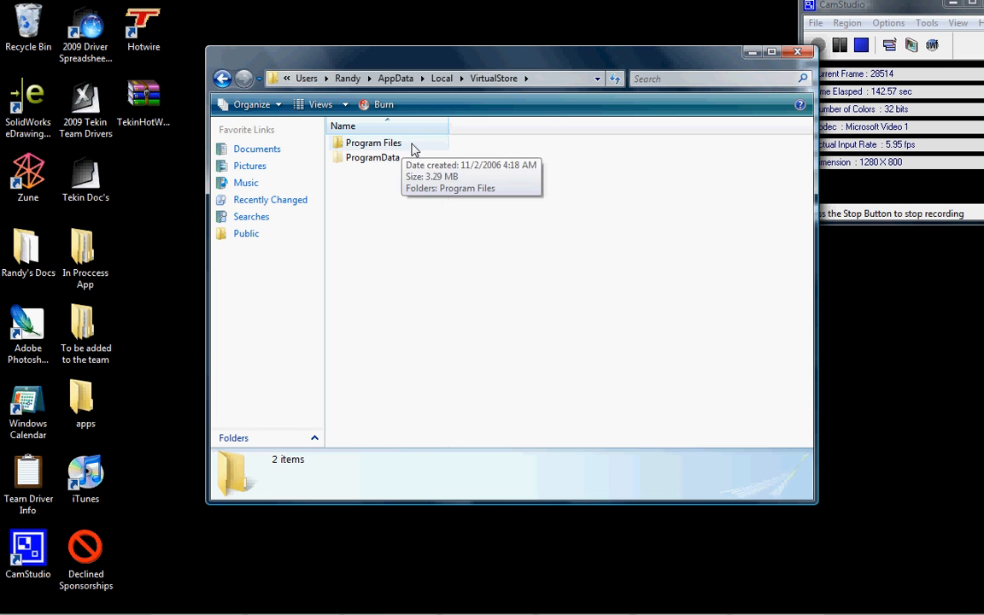
{"action": "double_click", "coordinate": [412, 147]}
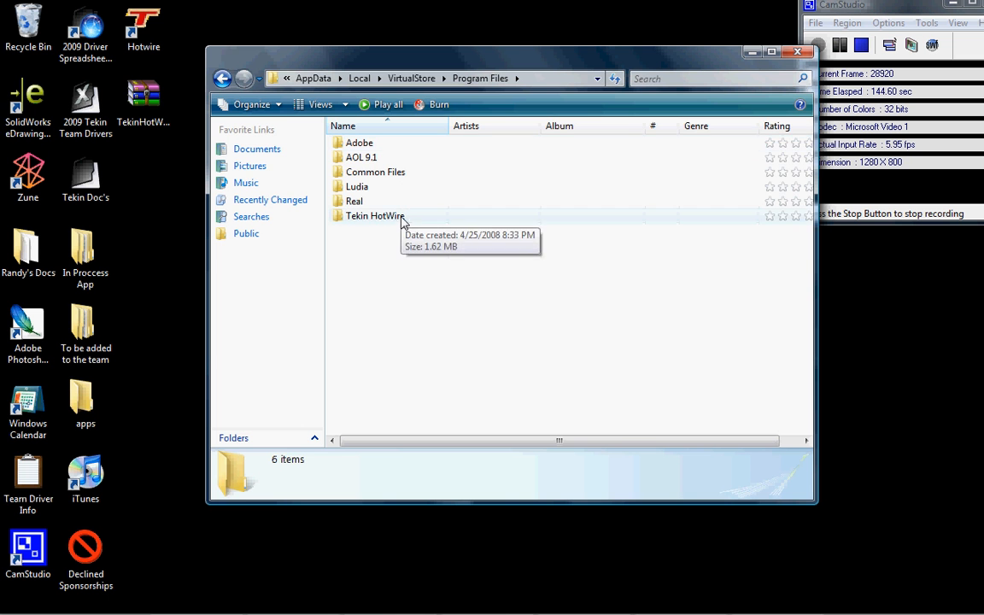
{"action": "double_click", "coordinate": [375, 215]}
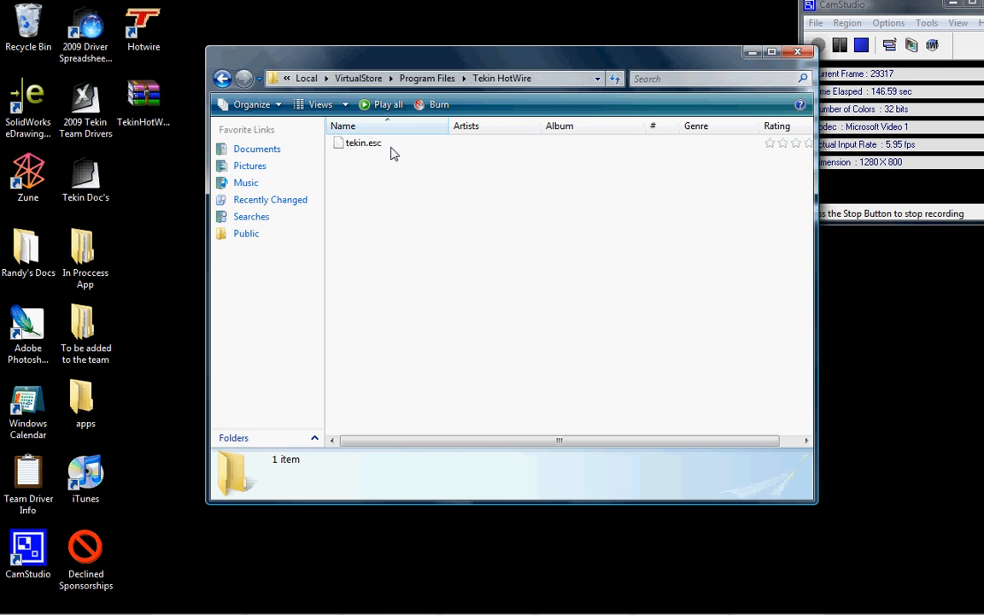
Delete tekin.esc to the Recycle Bin, leaving the Tekin HotWire folder empty.
{"action": "left_click", "coordinate": [395, 145]}
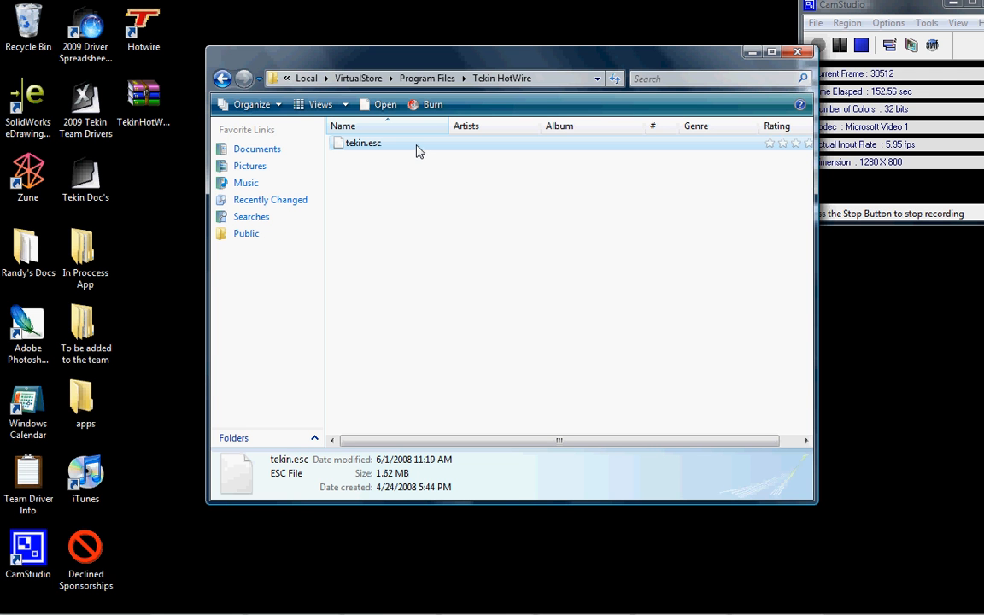
{"action": "right_click", "coordinate": [419, 151]}
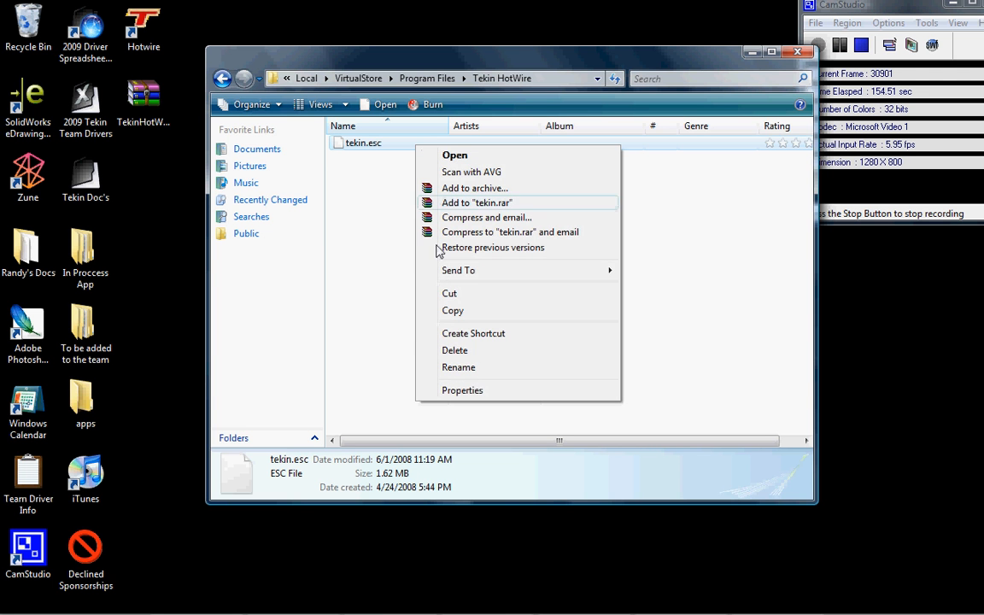
{"action": "left_click", "coordinate": [455, 348]}
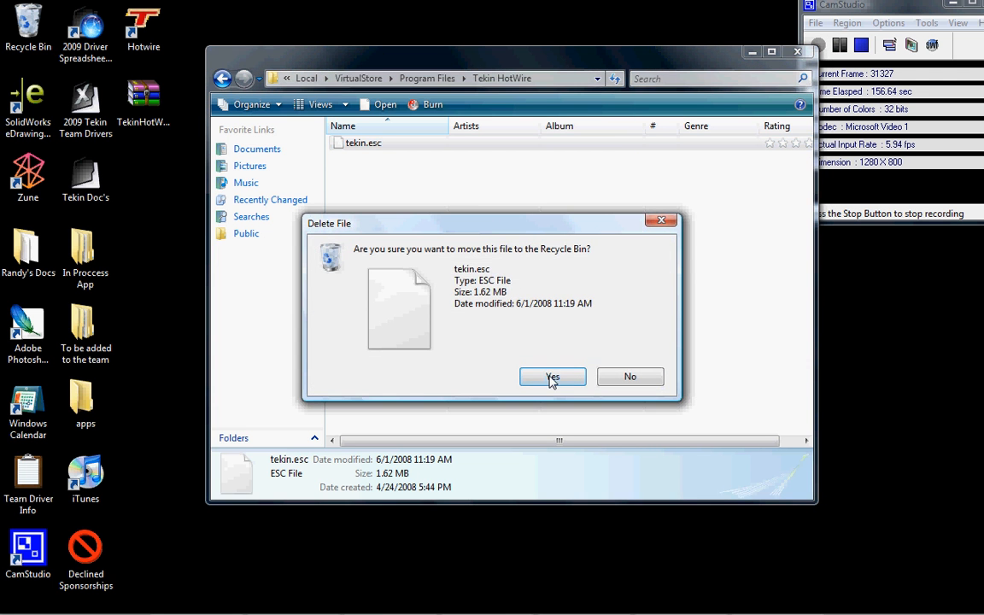
{"action": "left_click", "coordinate": [551, 378]}
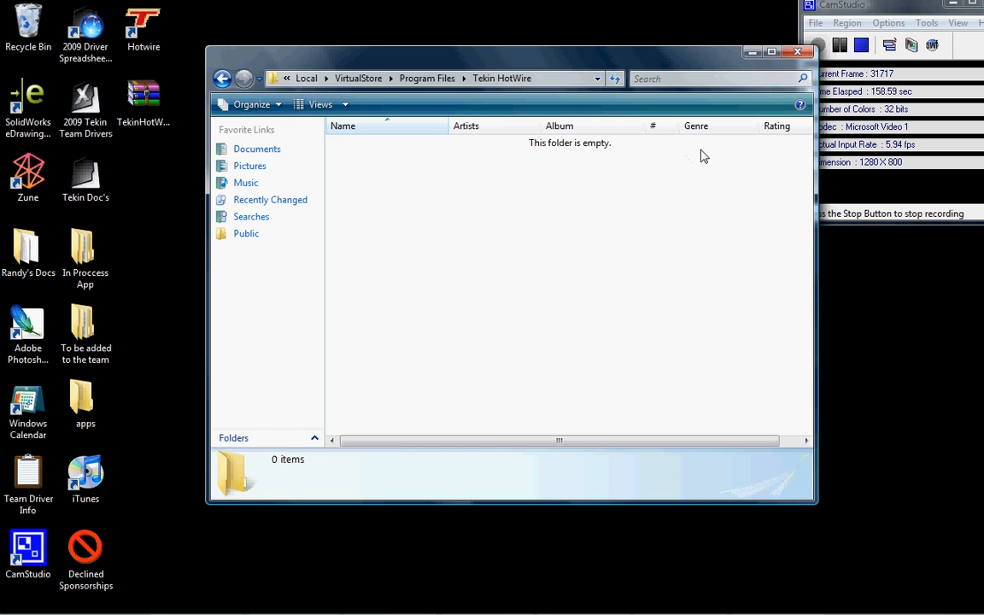
{"action": "left_click", "coordinate": [796, 56]}
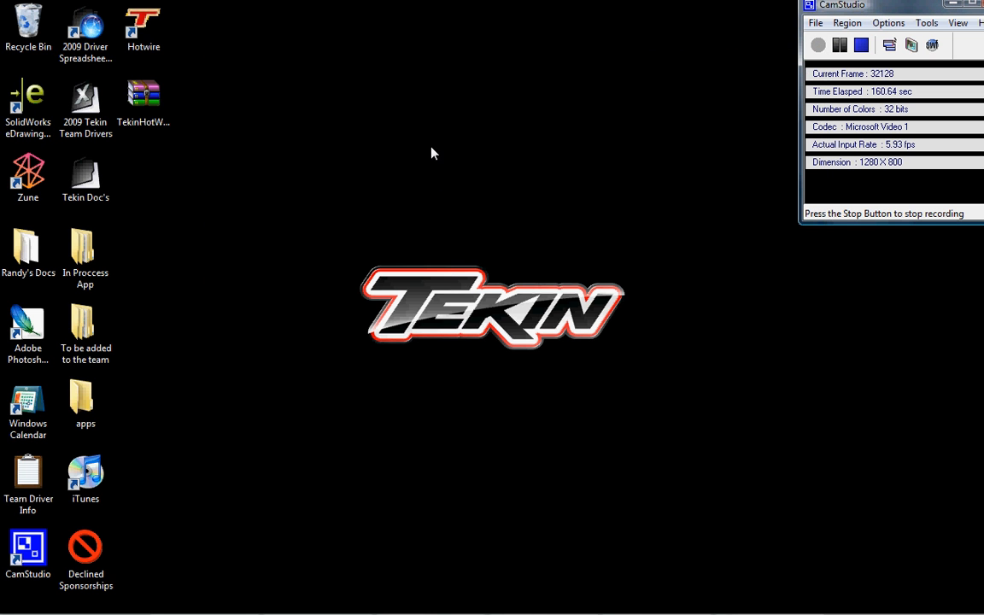